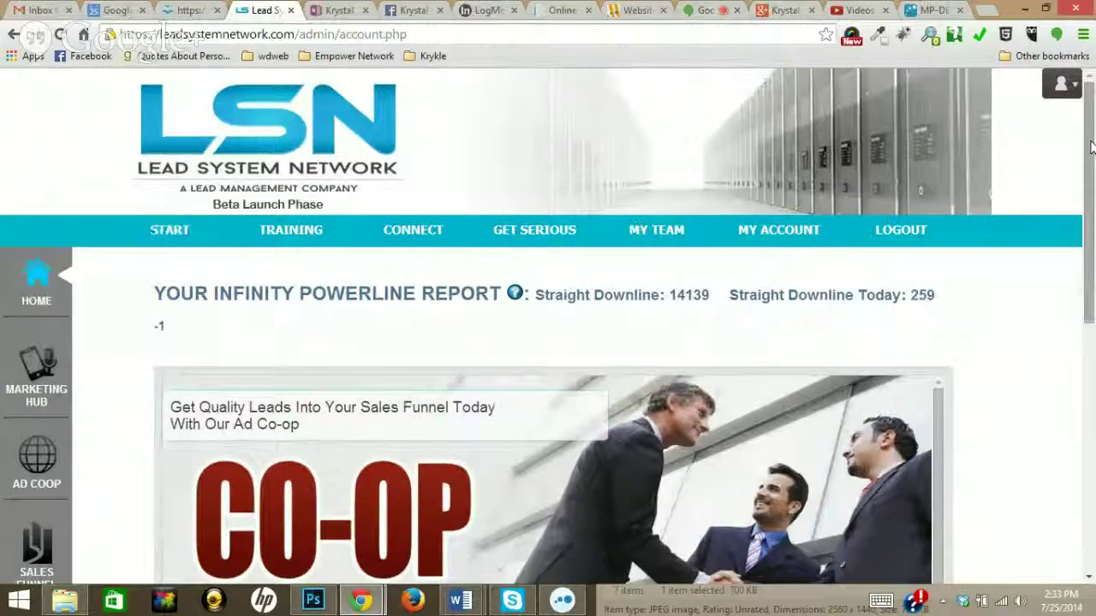
- Go to the Marketing Hub and open the Capture Page Wizard from the publishing tools
left_click_drag(1091, 147, 1080, 196)
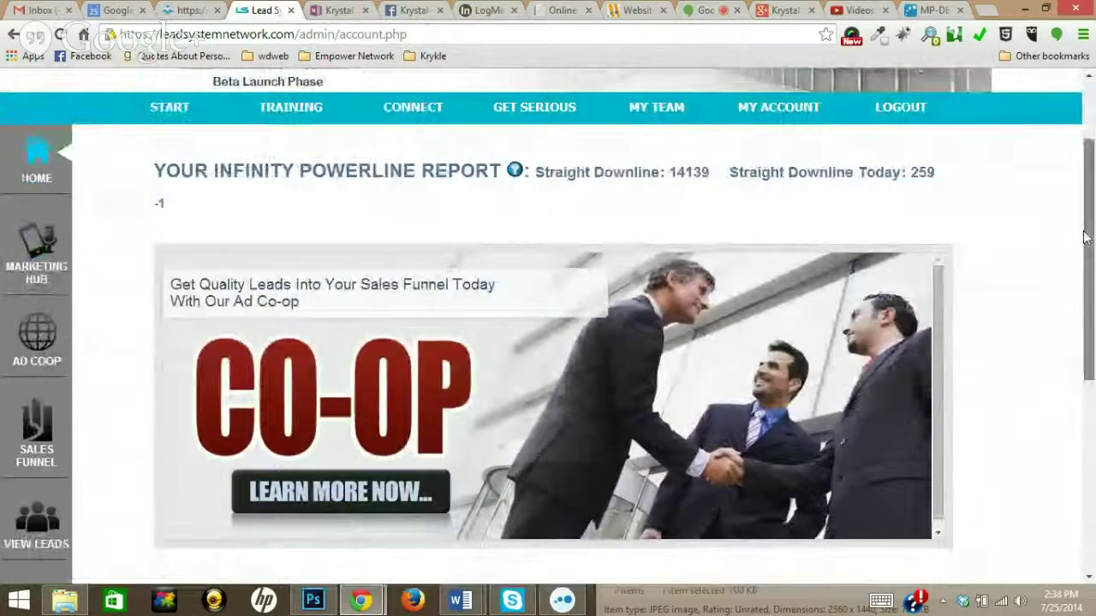
left_click_drag(1084, 237, 1084, 327)
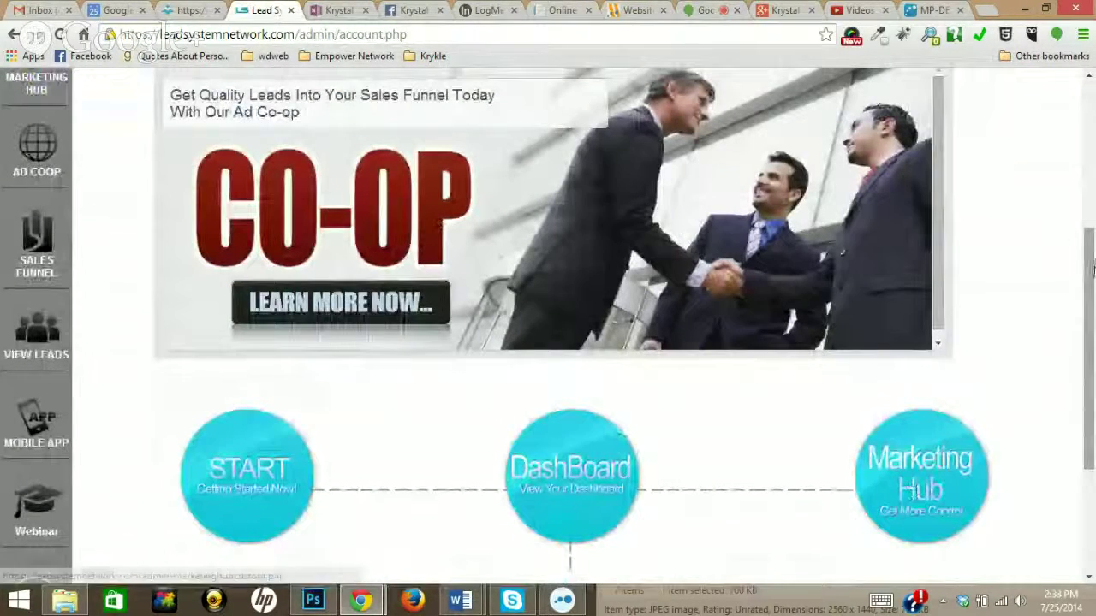
left_click(967, 460)
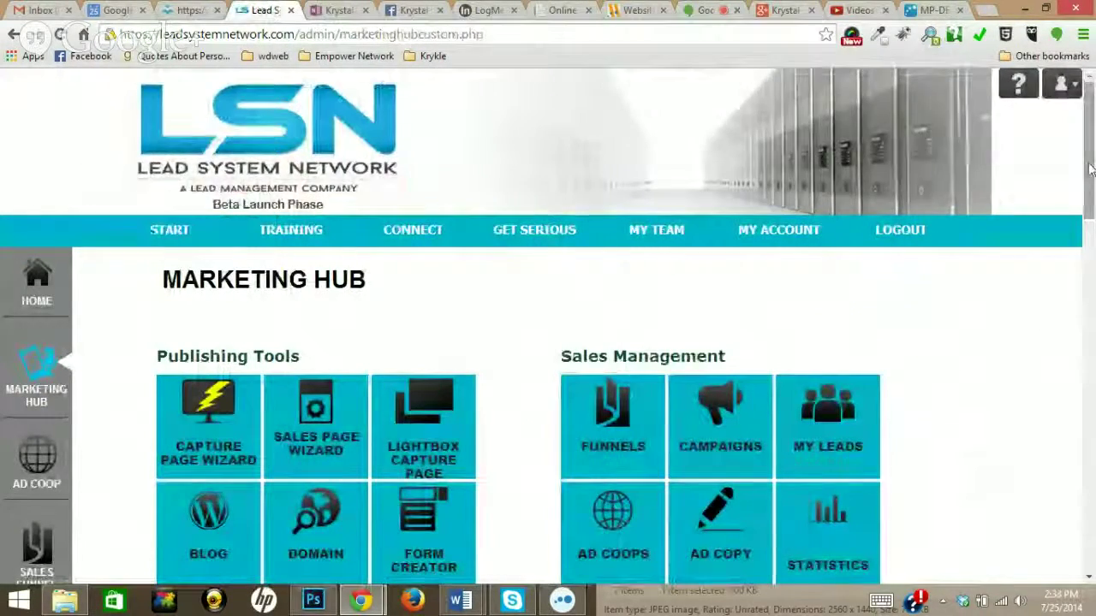
left_click_drag(1092, 169, 1091, 232)
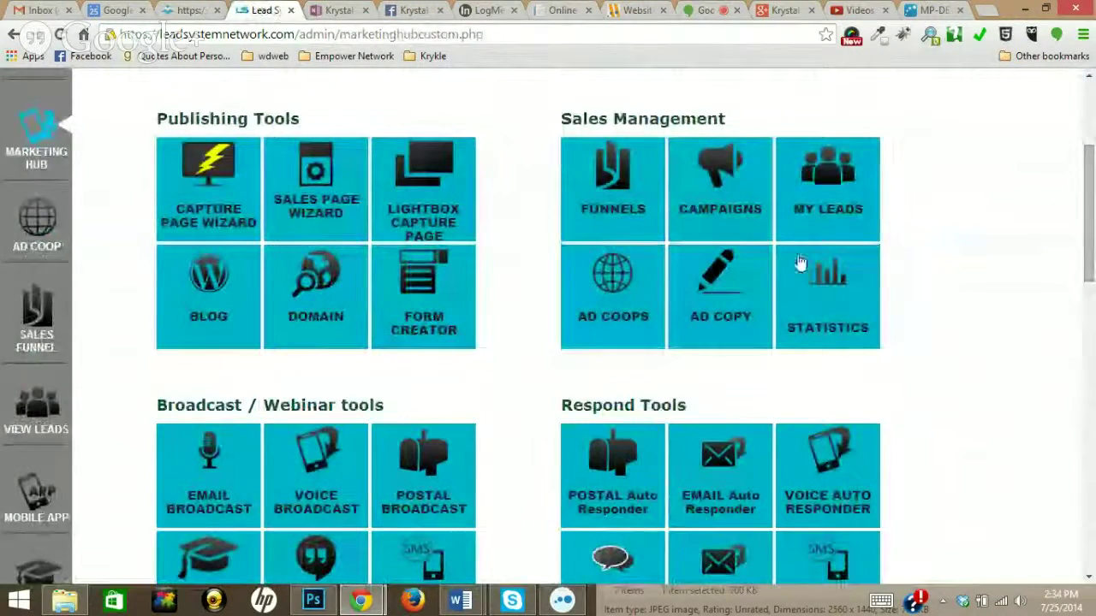
left_click(231, 189)
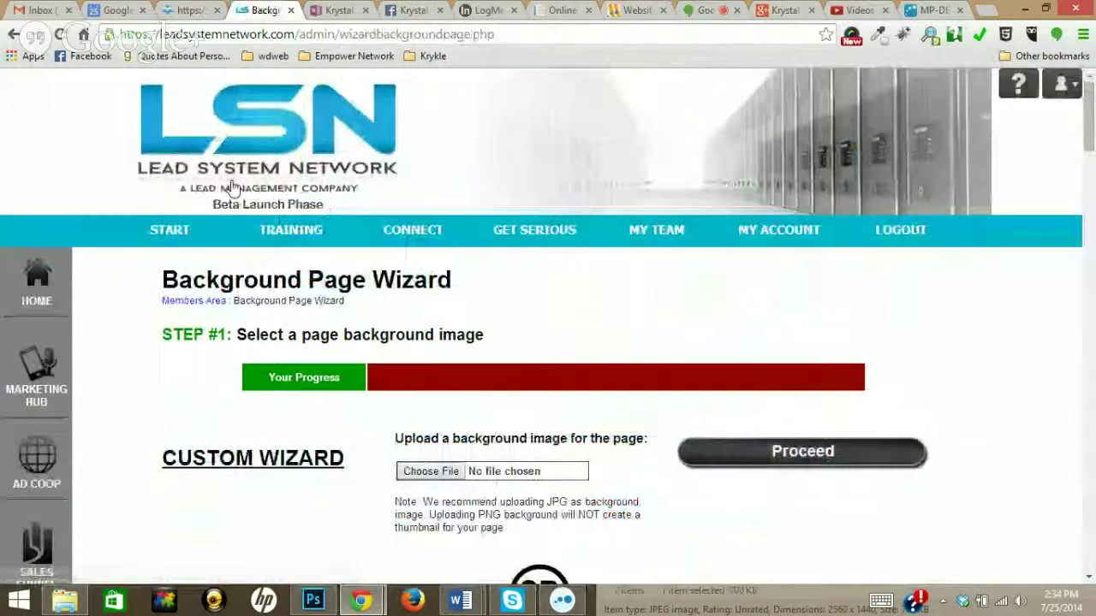
- Choose the EZ Wizard background image of the woman in a white bikini walking into the sea and save the selection
left_click_drag(1090, 135, 1090, 163)
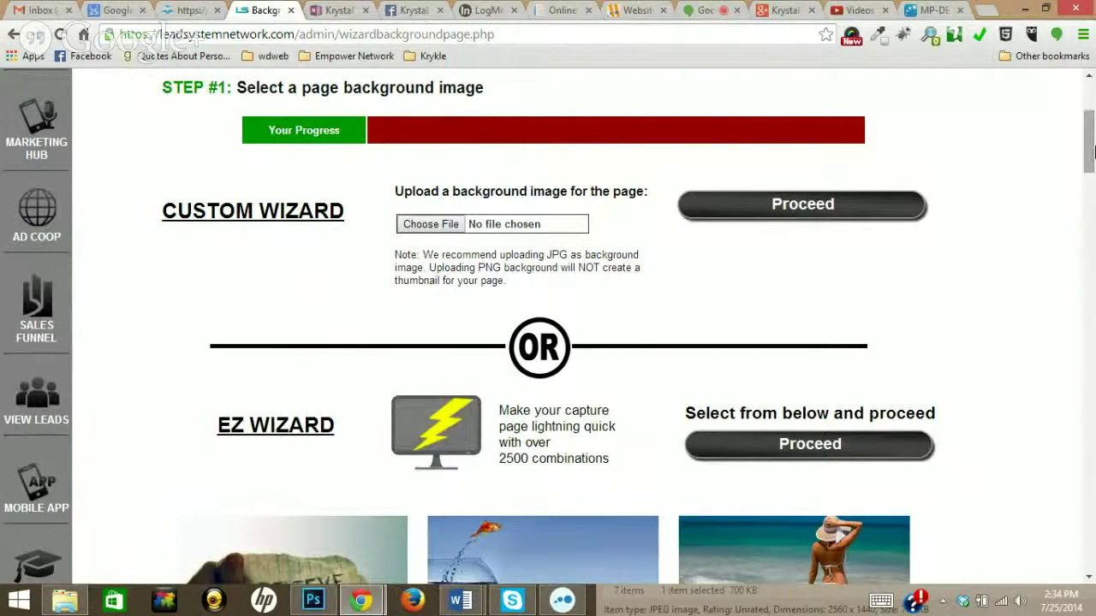
left_click_drag(1090, 150, 1090, 214)
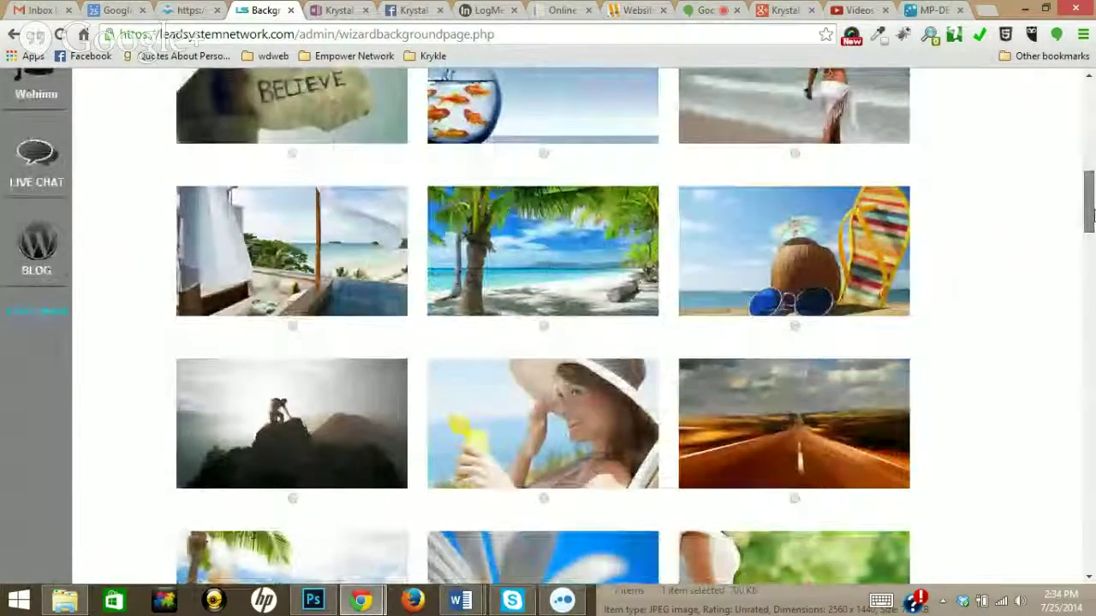
left_click_drag(1090, 219, 1090, 370)
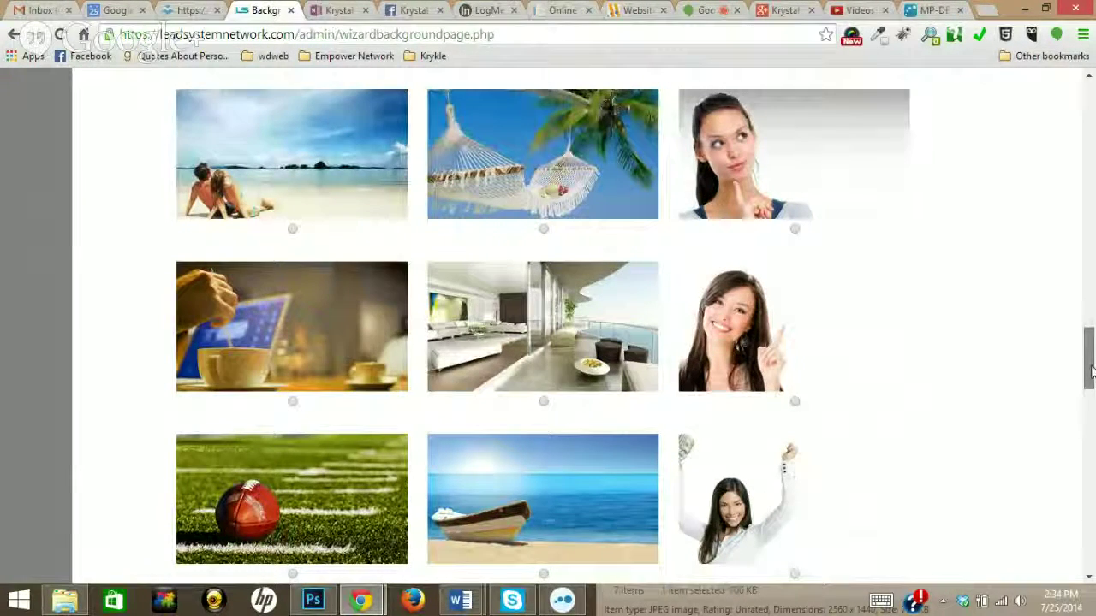
left_click_drag(1091, 370, 1091, 420)
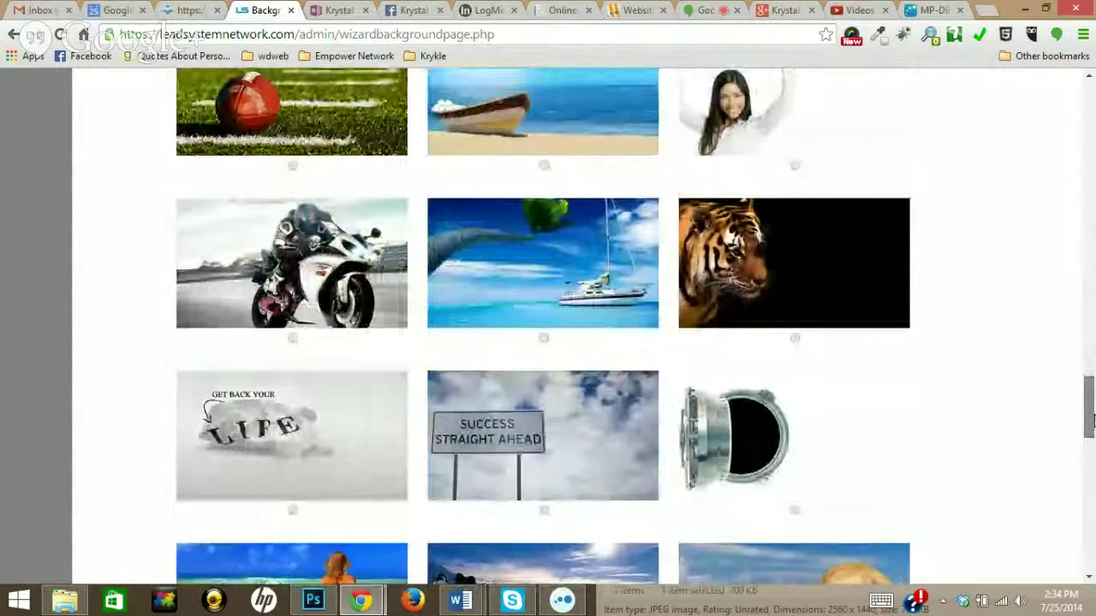
left_click_drag(1092, 420, 1092, 476)
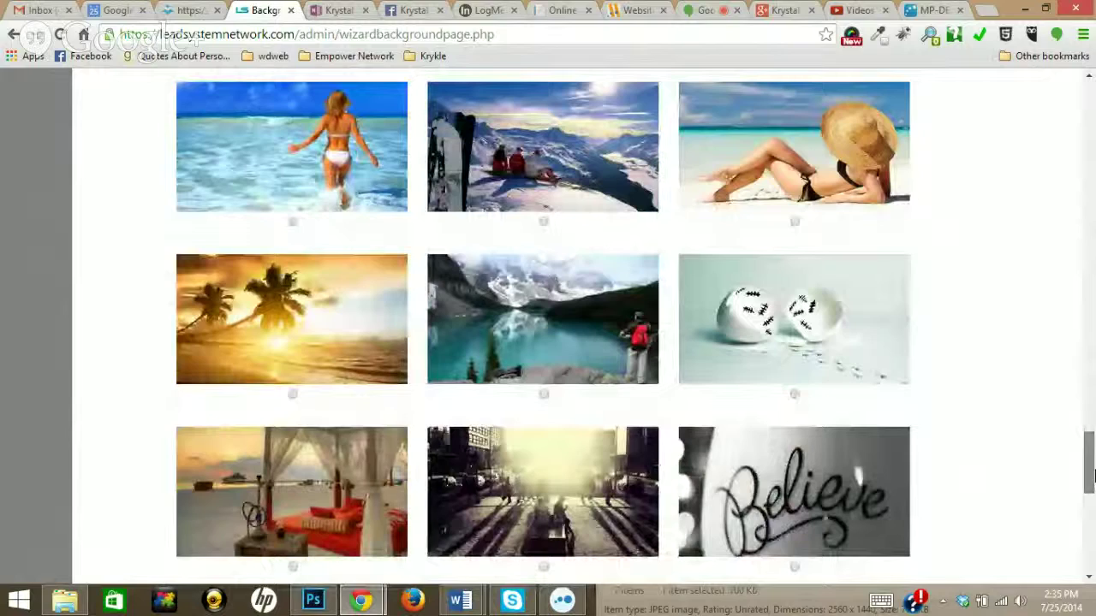
left_click(292, 223)
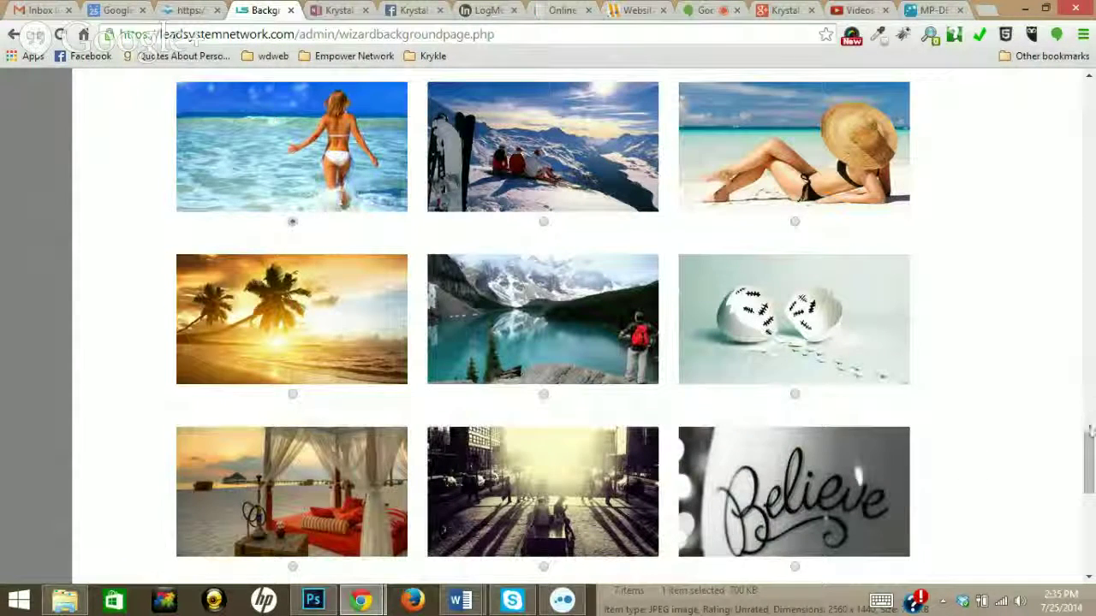
left_click_drag(1090, 445, 1090, 494)
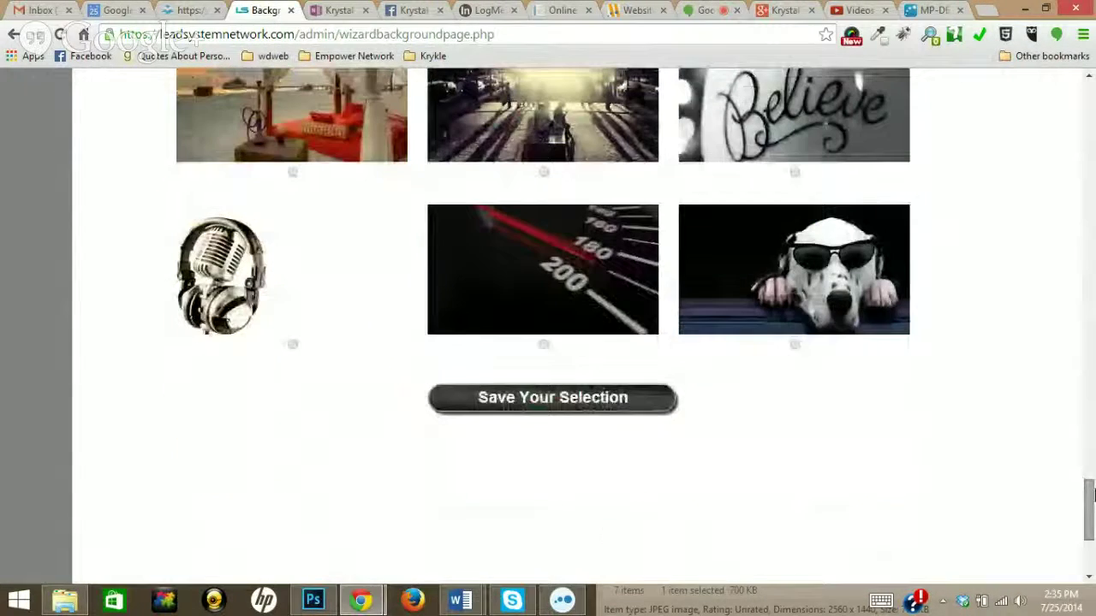
left_click(607, 415)
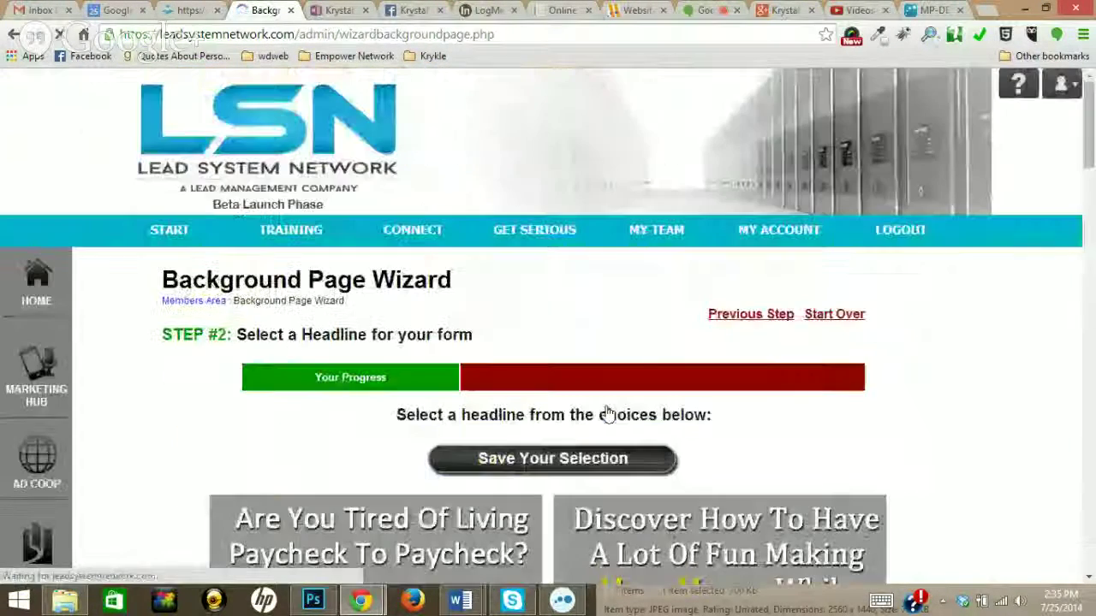
- Choose the headline "Thousands Have Discovered How To Earn Huge Paychecks With The Help Of This System." and save the selection
left_click_drag(1089, 100, 1090, 163)
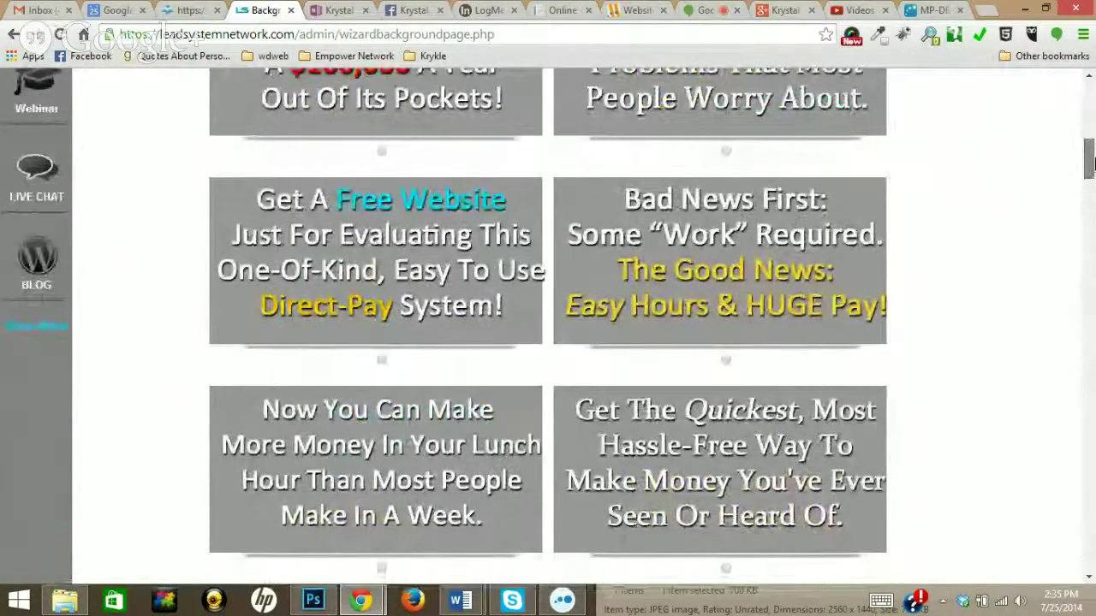
left_click_drag(1089, 163, 1092, 235)
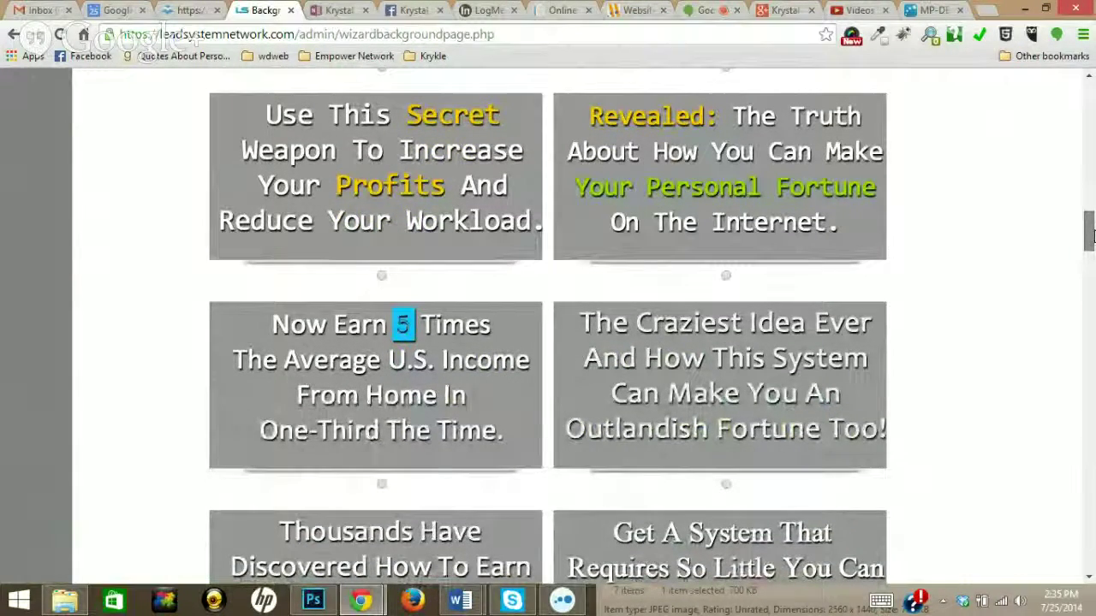
left_click_drag(1092, 236, 1092, 239)
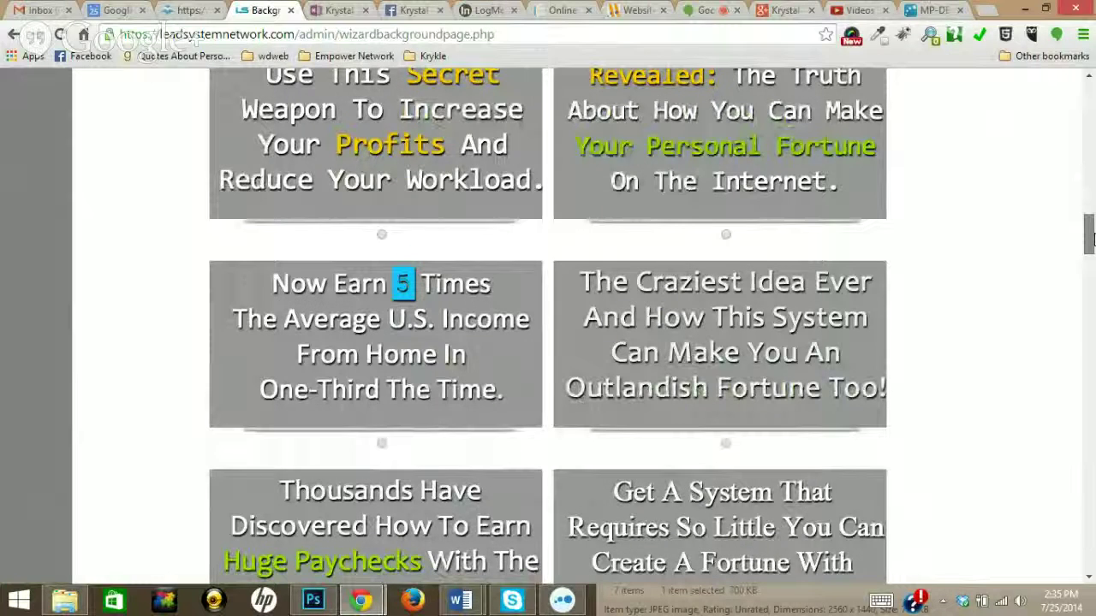
scroll(1092, 242, "down", 1)
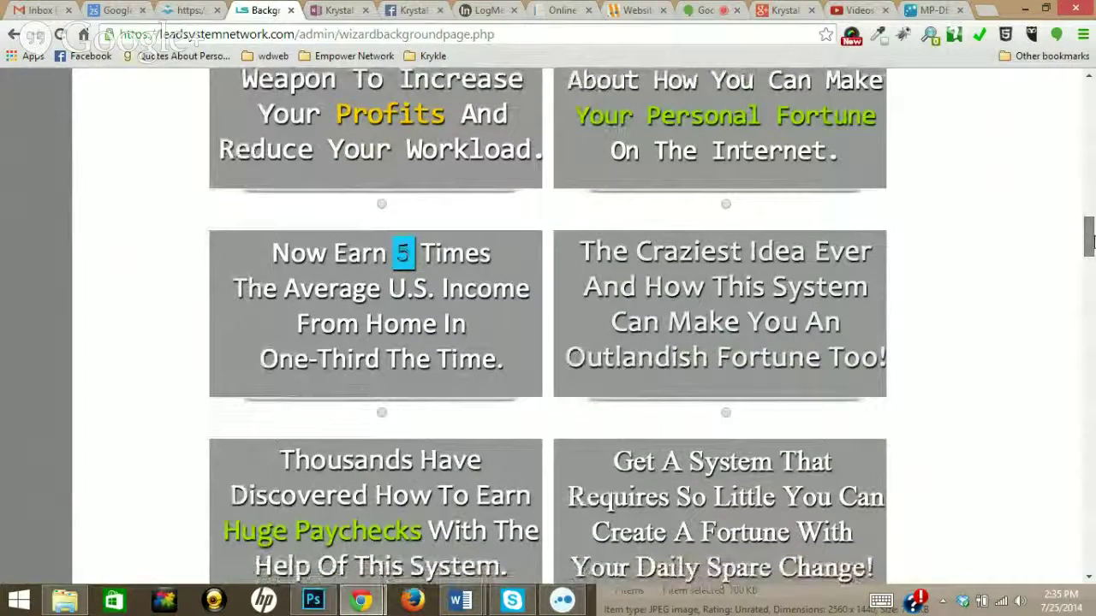
scroll(1092, 244, "down", 2)
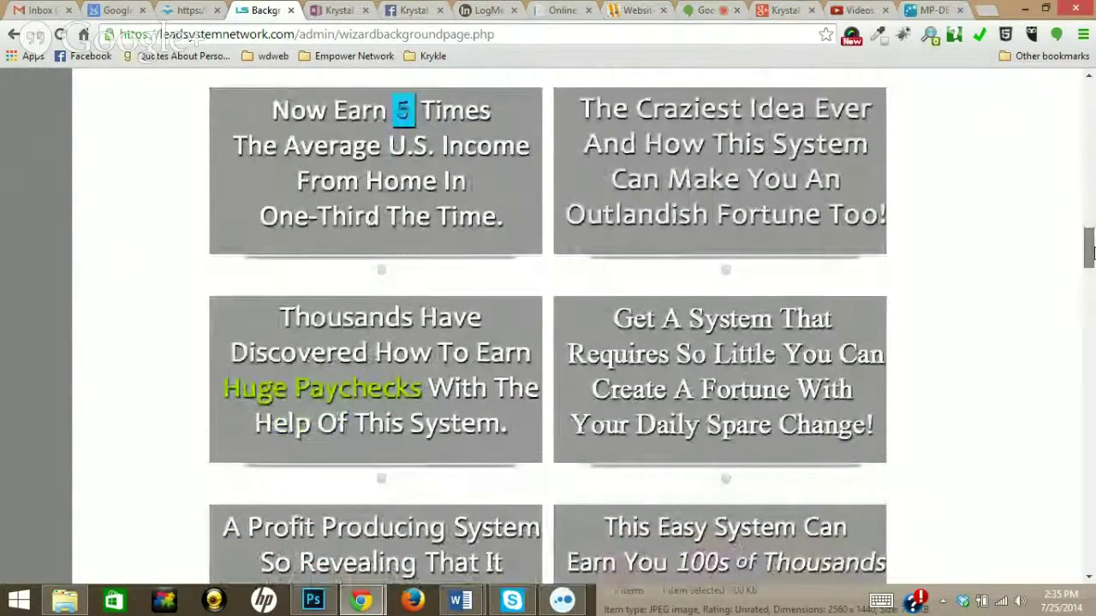
scroll(1091, 248, "down", 1)
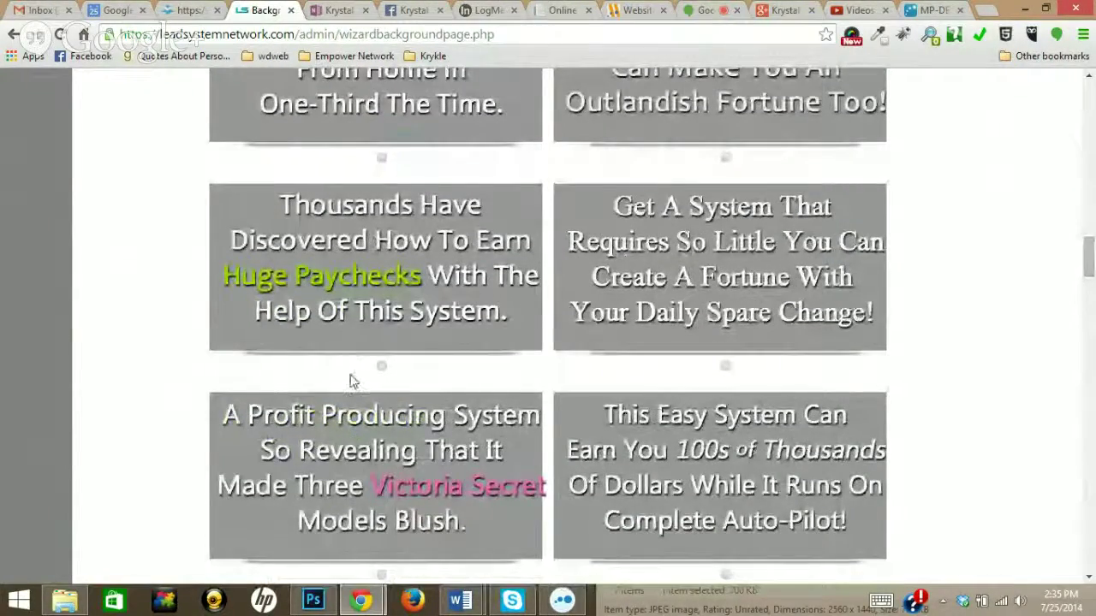
left_click(382, 366)
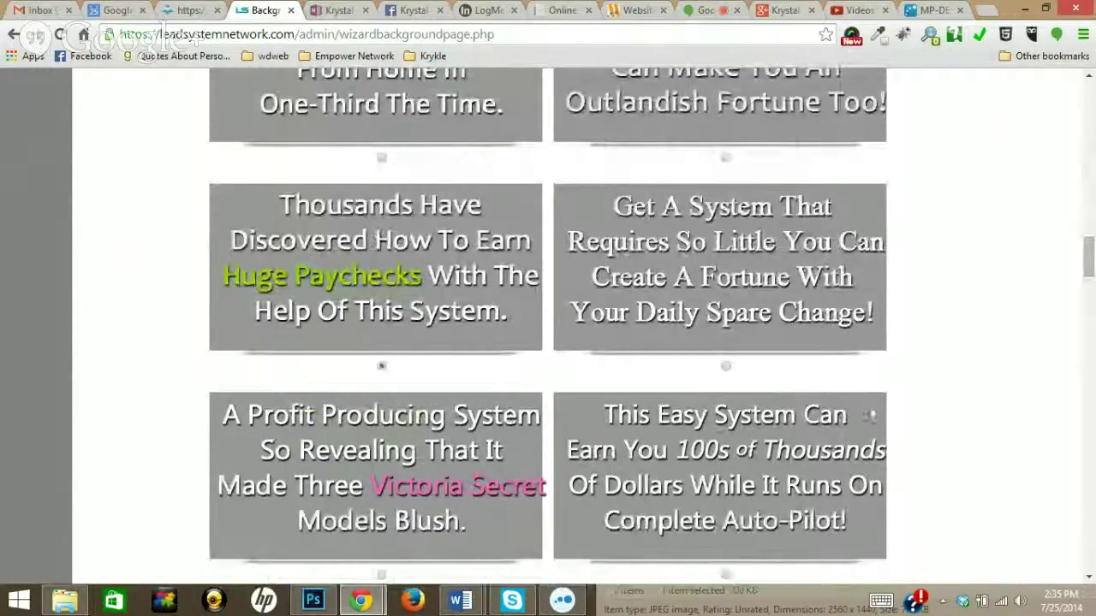
left_click_drag(1090, 257, 1089, 526)
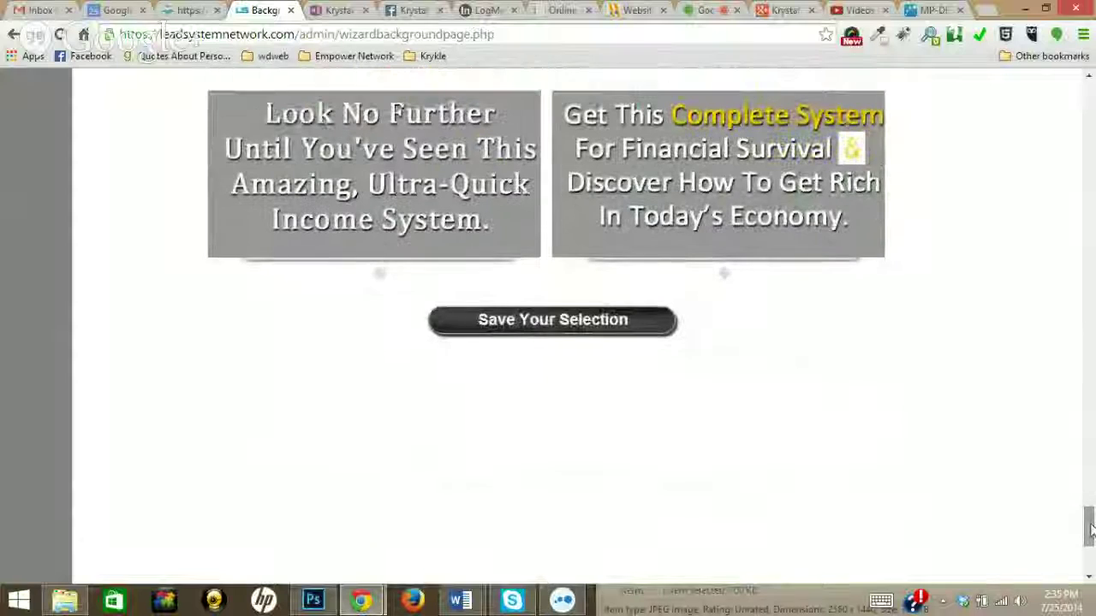
left_click(597, 331)
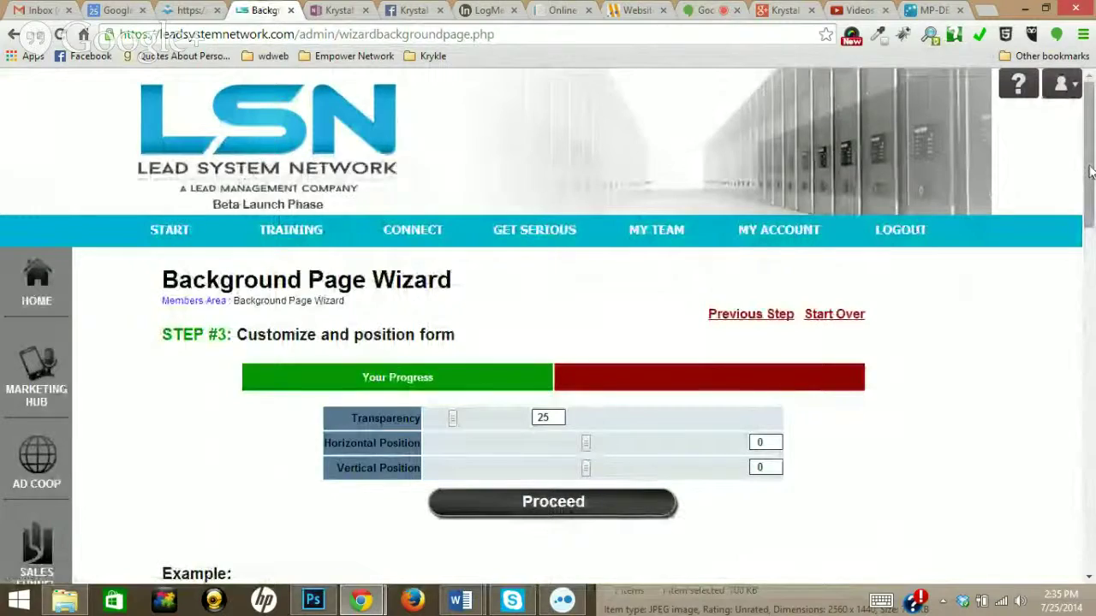
- Set the form's transparency to 34, horizontal position to -77 and vertical position to -57, and proceed to the form fields
left_click_drag(1090, 171, 1092, 296)
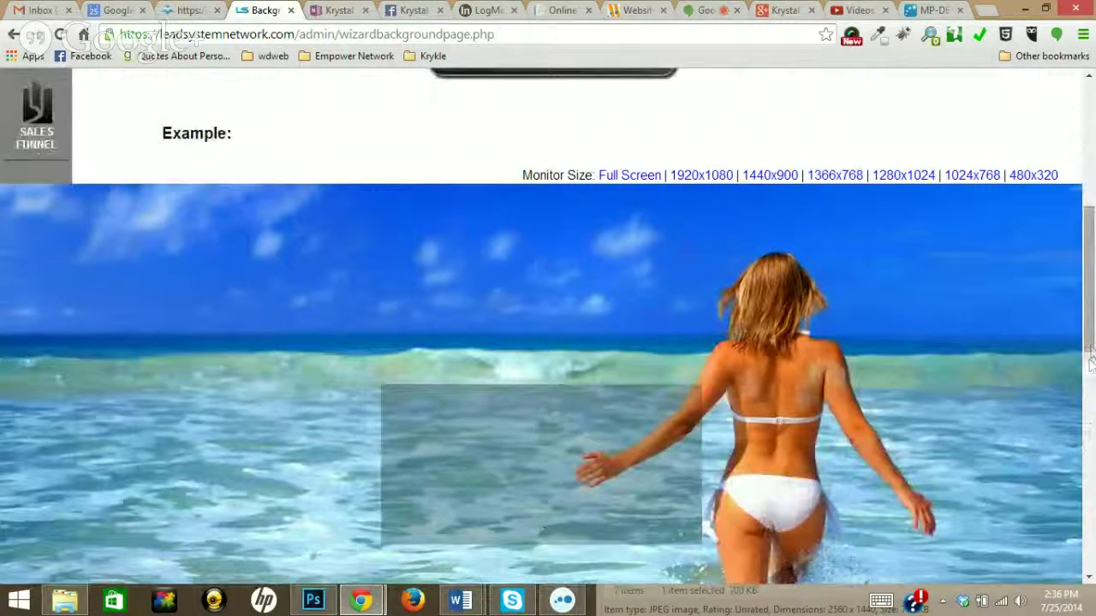
left_click_drag(1091, 360, 1091, 316)
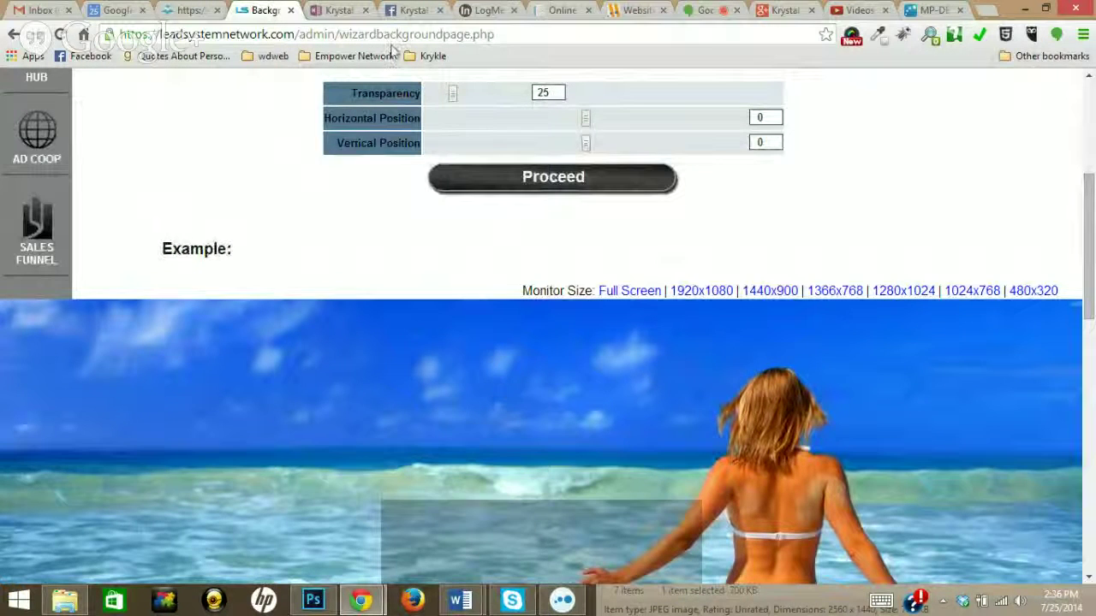
left_click_drag(460, 100, 464, 99)
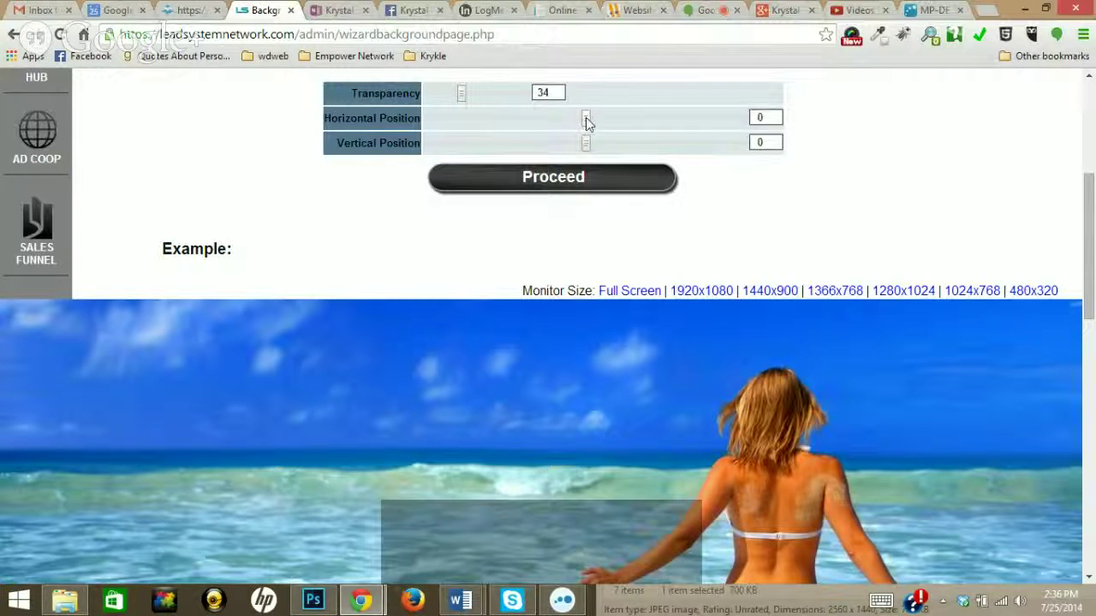
left_click_drag(556, 121, 555, 121)
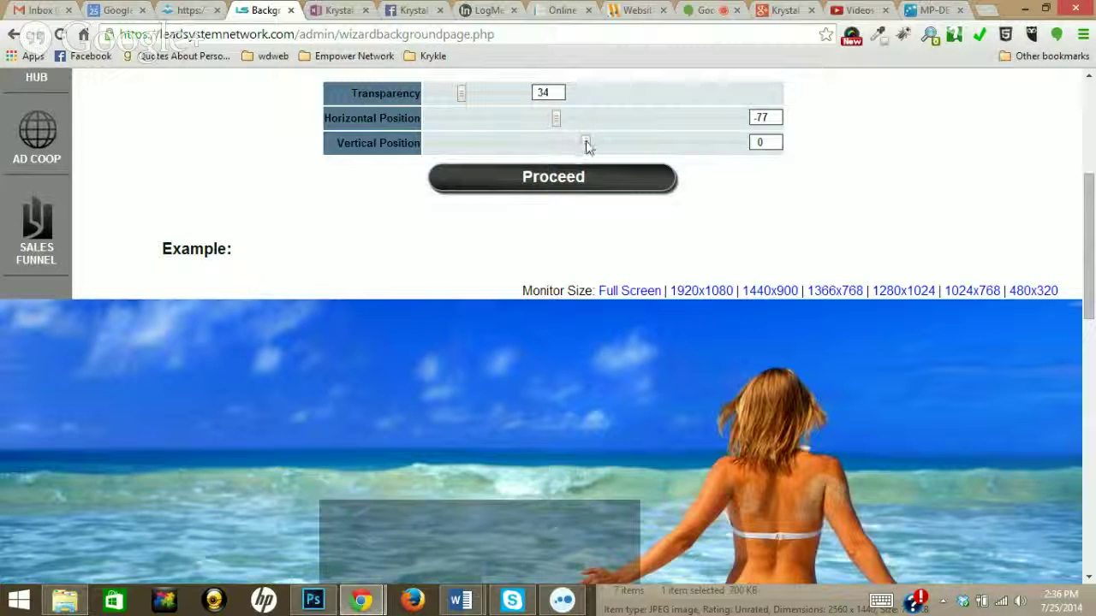
left_click_drag(598, 147, 553, 152)
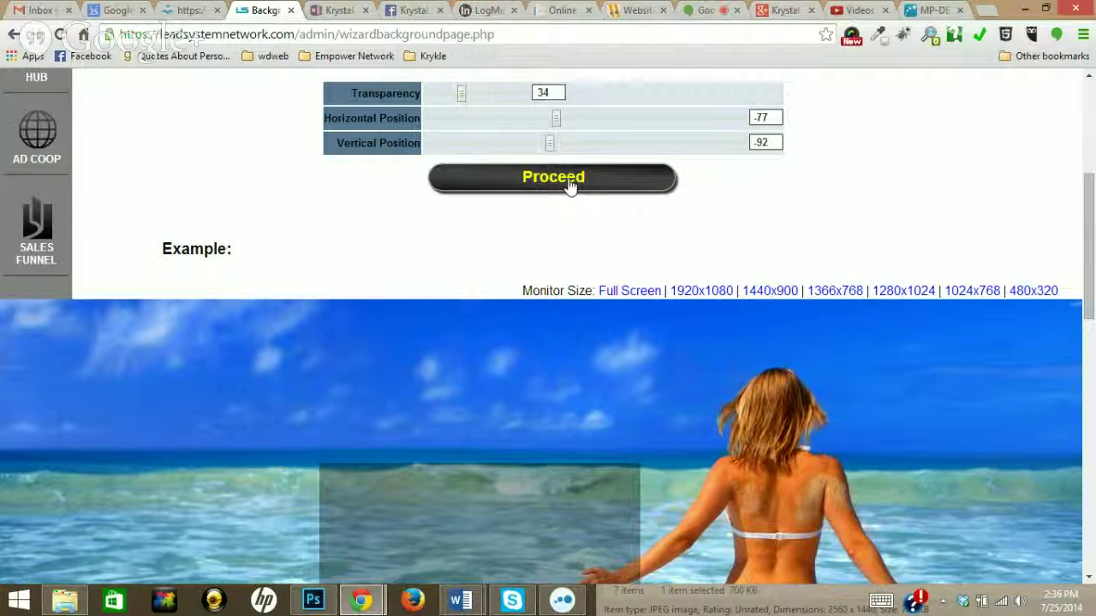
left_click(563, 143)
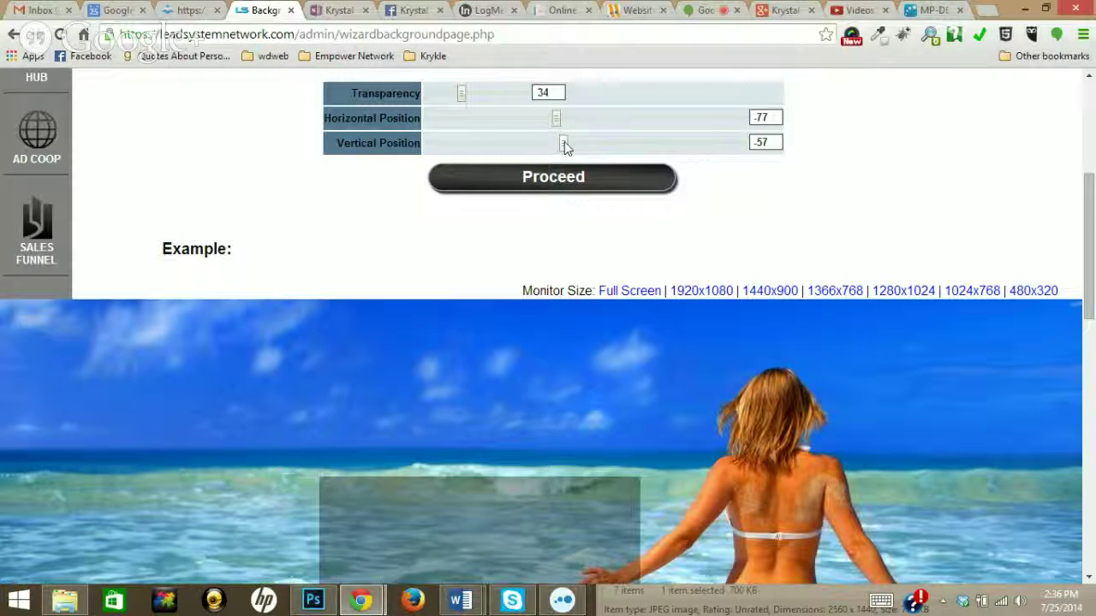
left_click(578, 182)
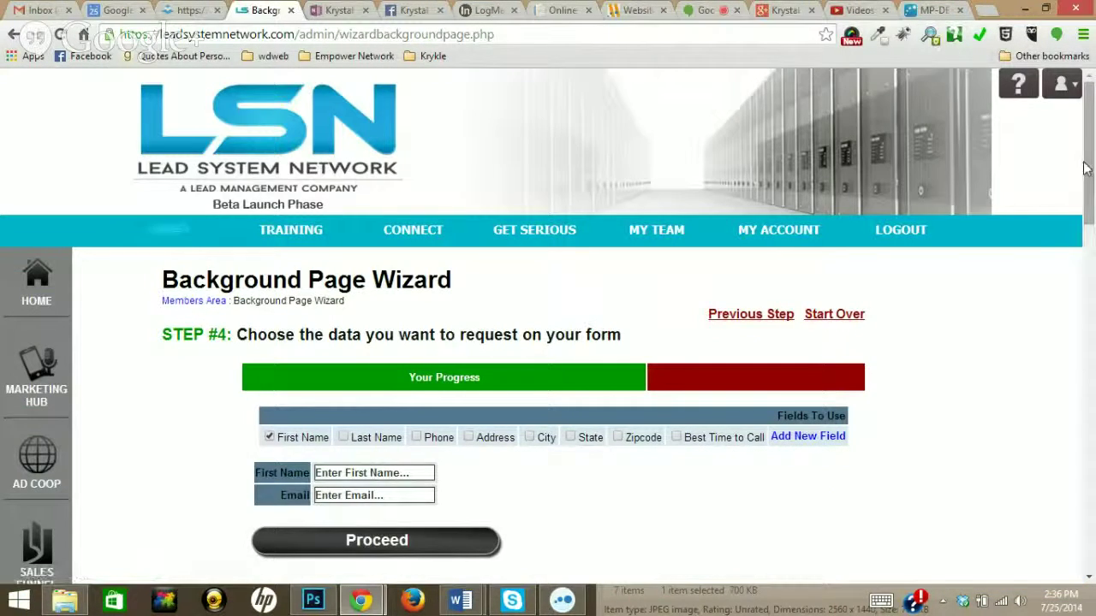
- Accept the First Name and Email form fields, choose the "Watch Video Now" form button and proceed to the tagline
scroll(1053, 184, "down", 2)
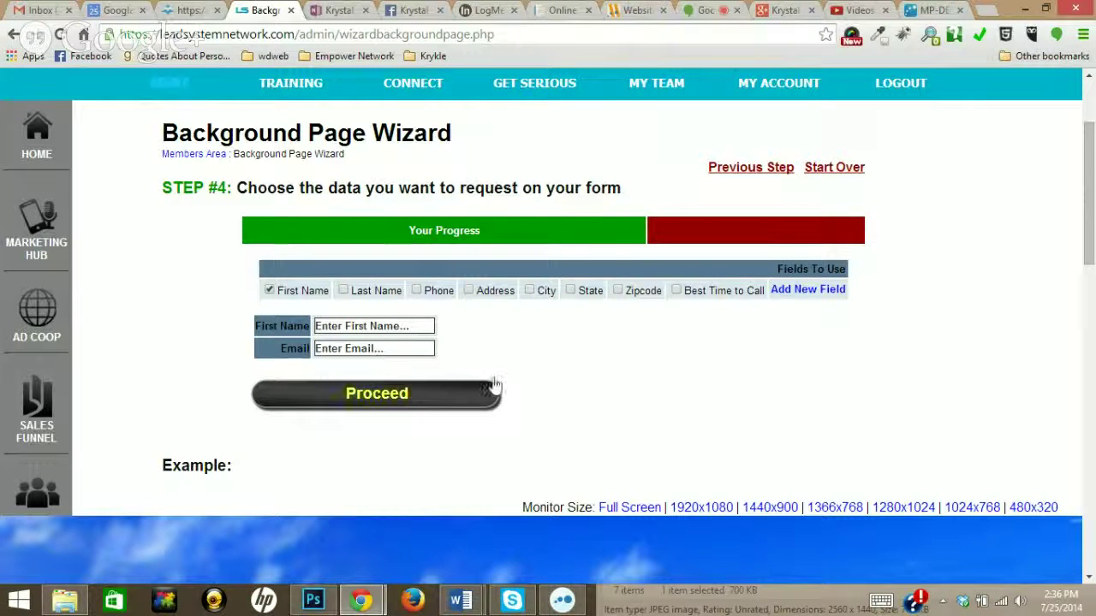
left_click(469, 398)
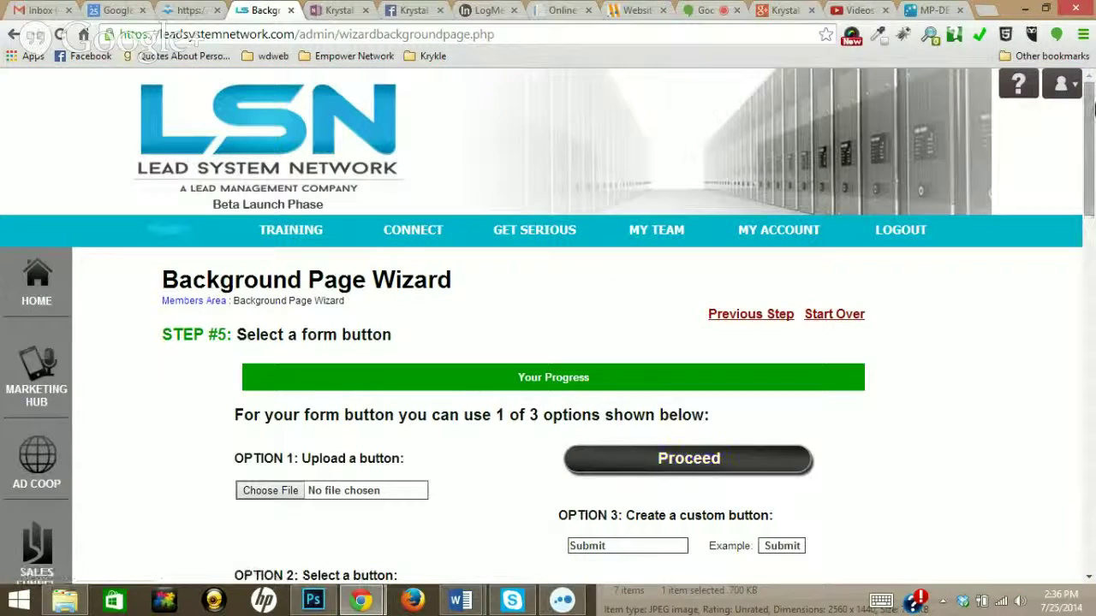
left_click_drag(1092, 126, 1092, 187)
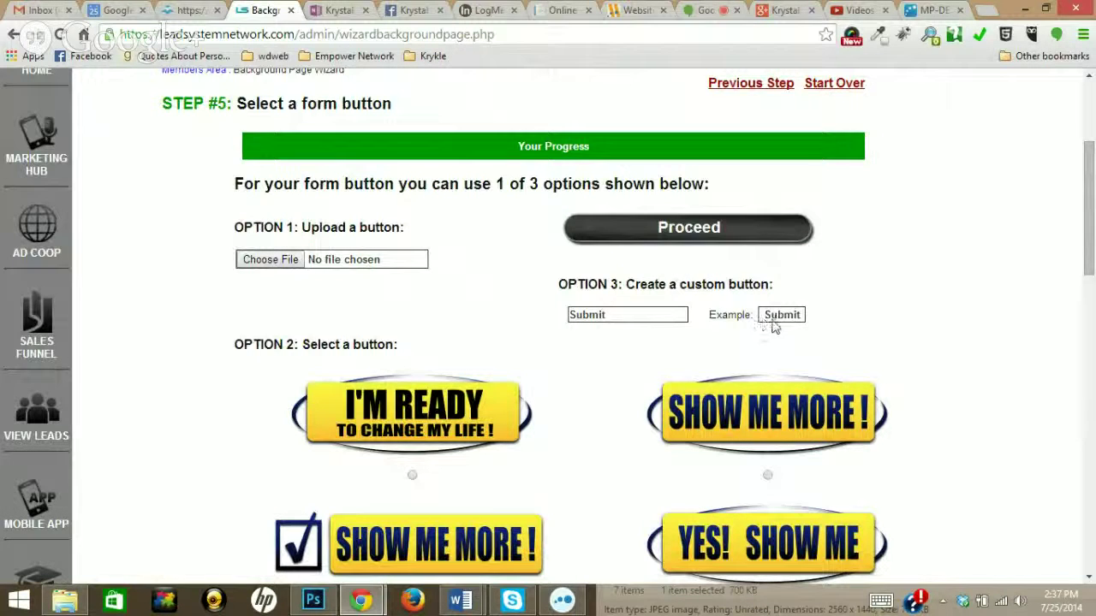
scroll(1091, 212, "down", 1)
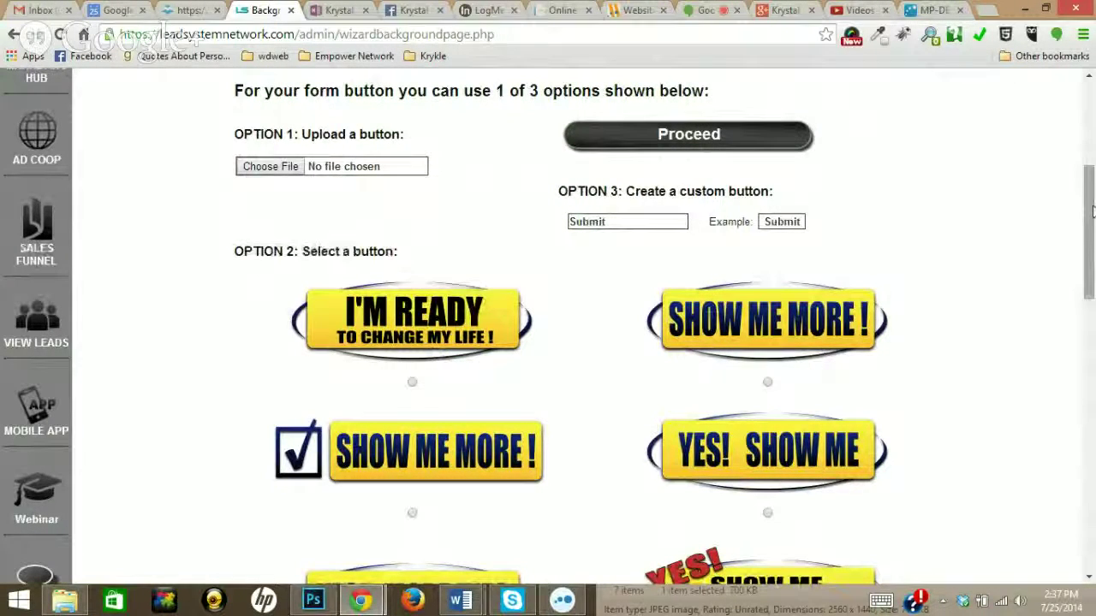
left_click_drag(1091, 209, 1093, 365)
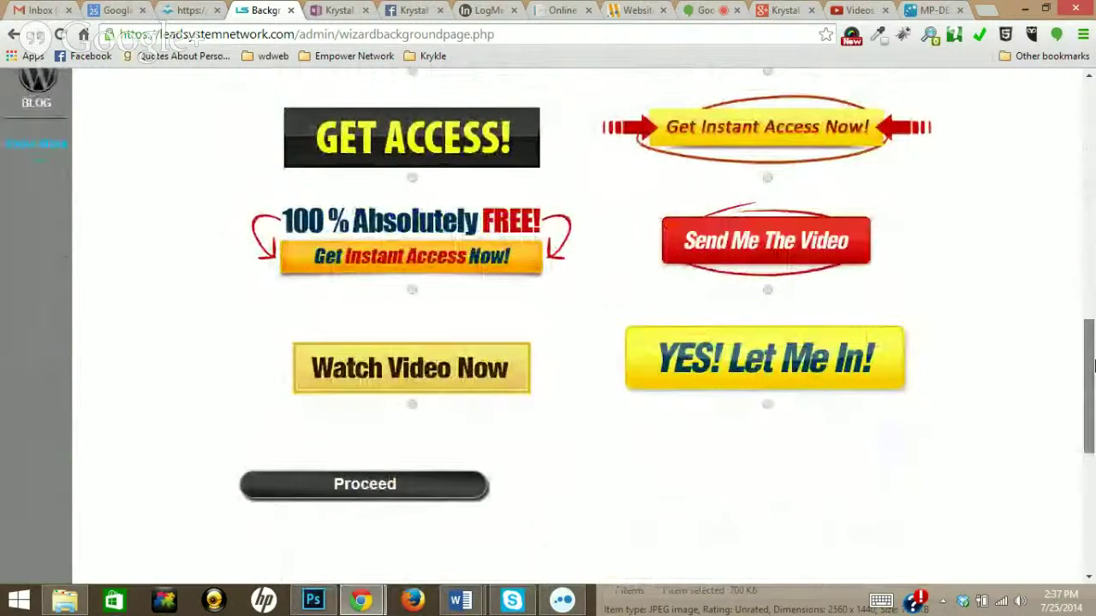
left_click(412, 405)
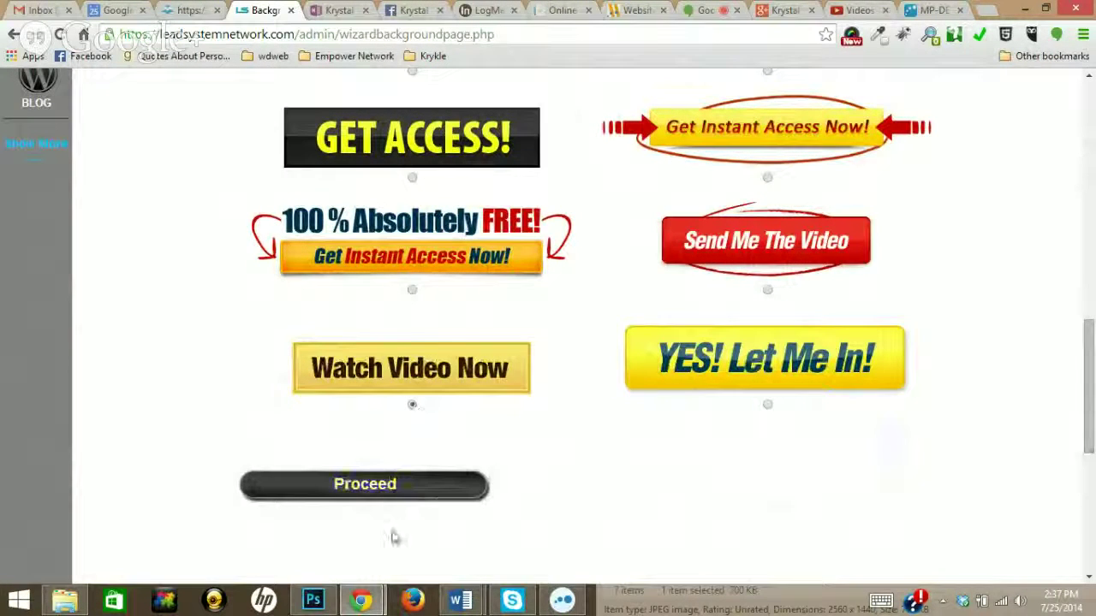
left_click(429, 485)
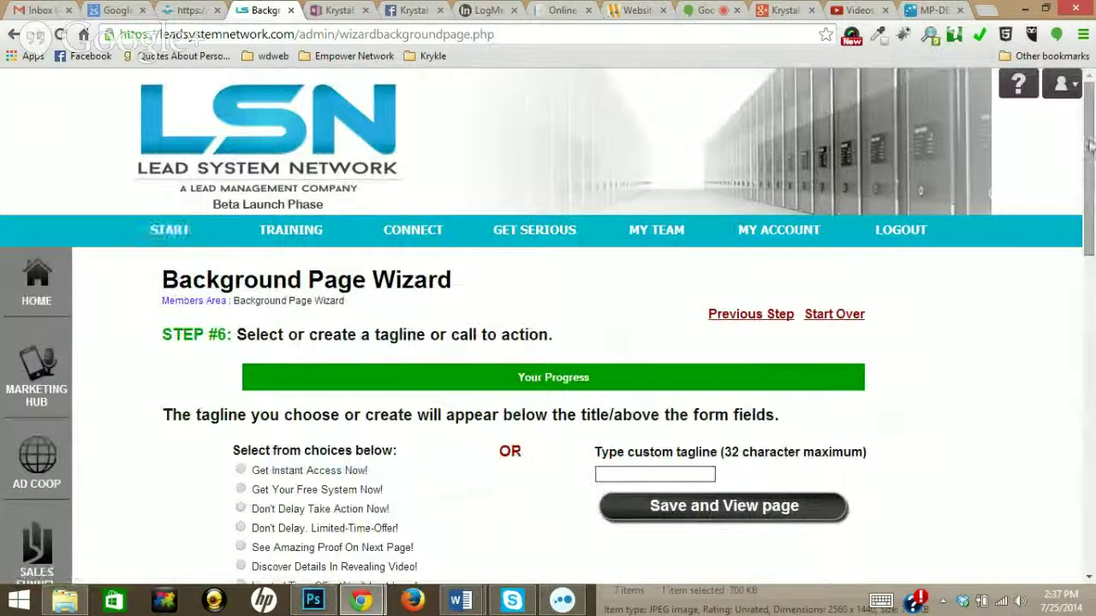
- Select the ready-made tagline "Get Your Free System Now!" and save and view the finished capture page
scroll(1091, 205, "down", 2)
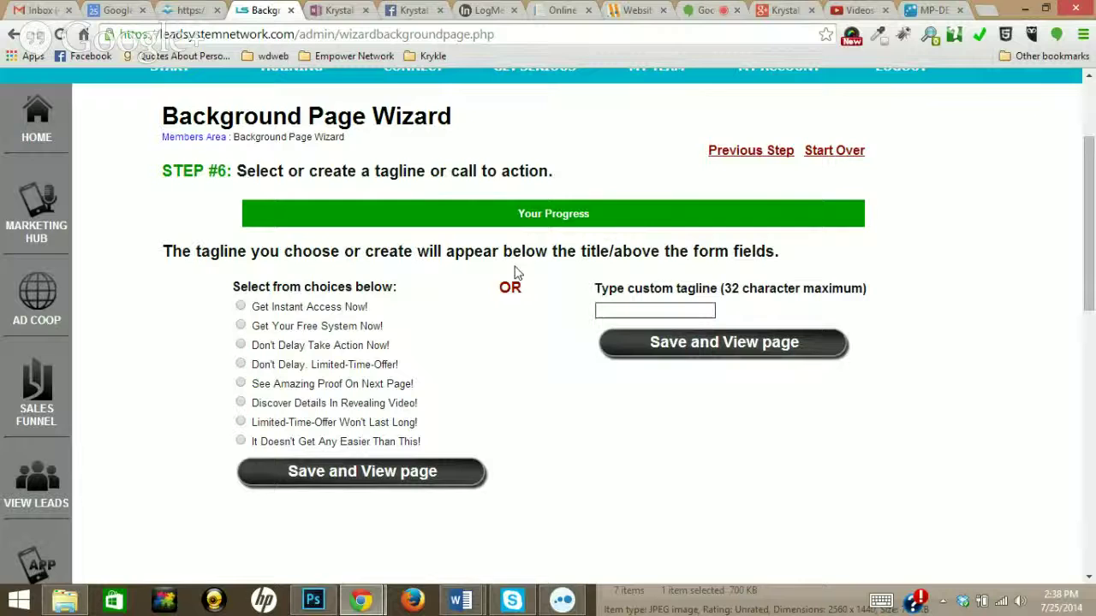
left_click(627, 308)
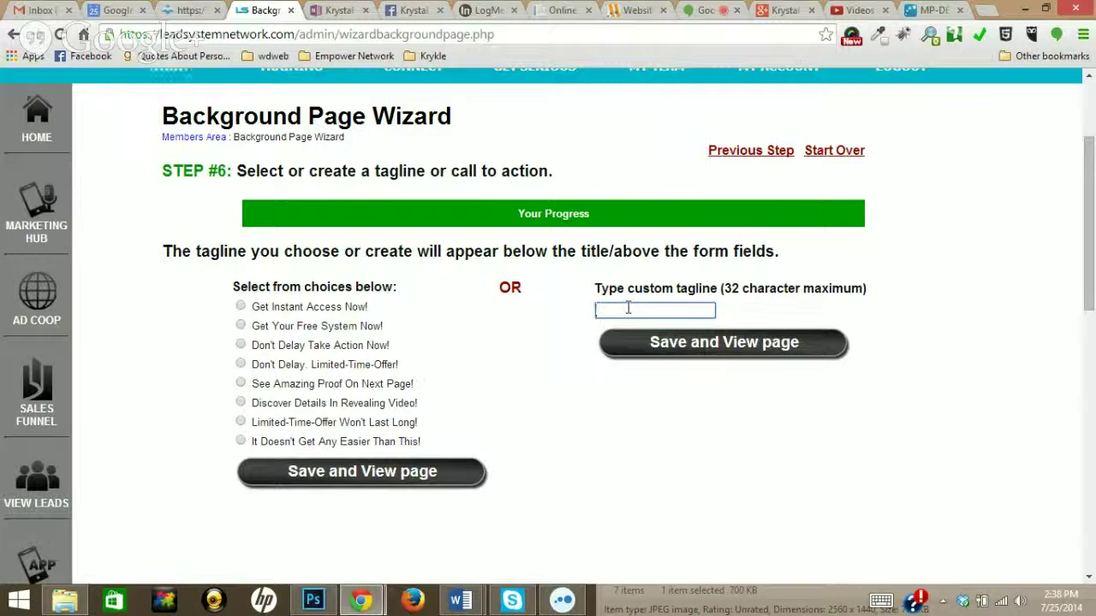
left_click(241, 327)
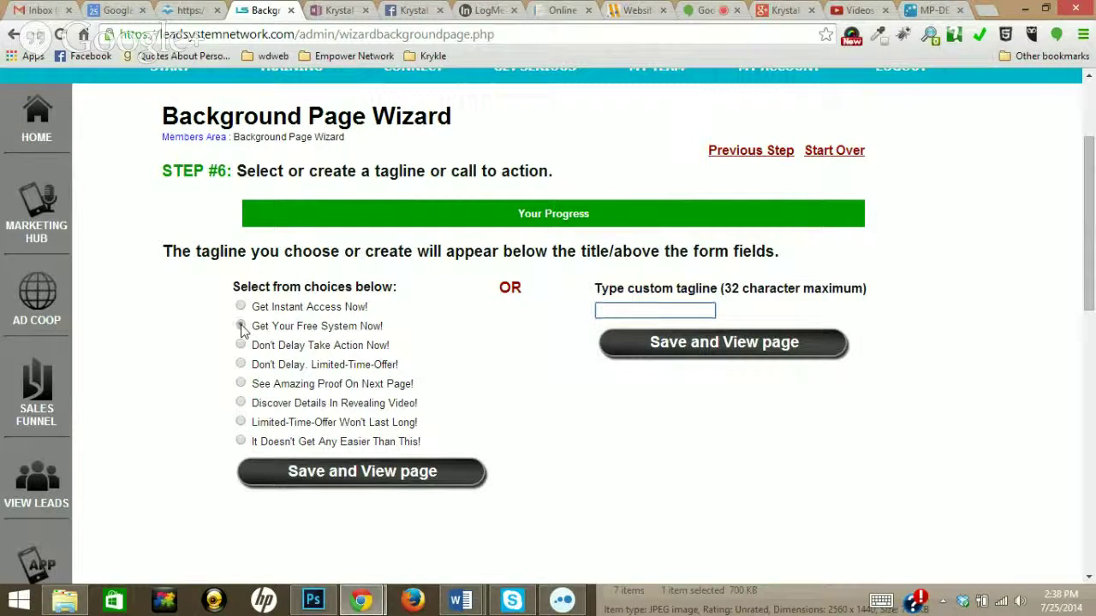
left_click(380, 493)
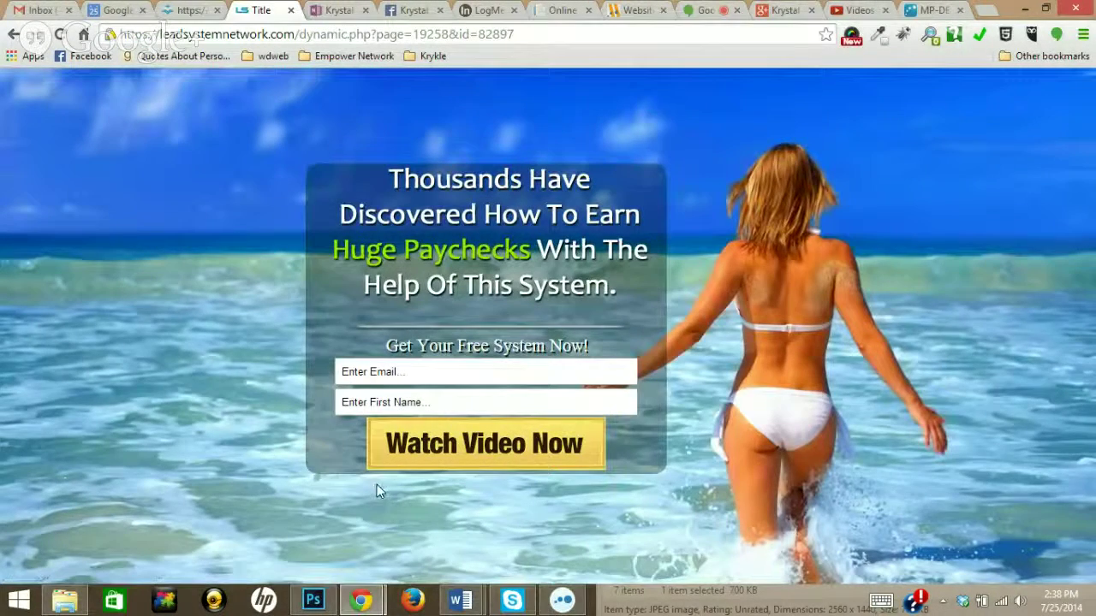